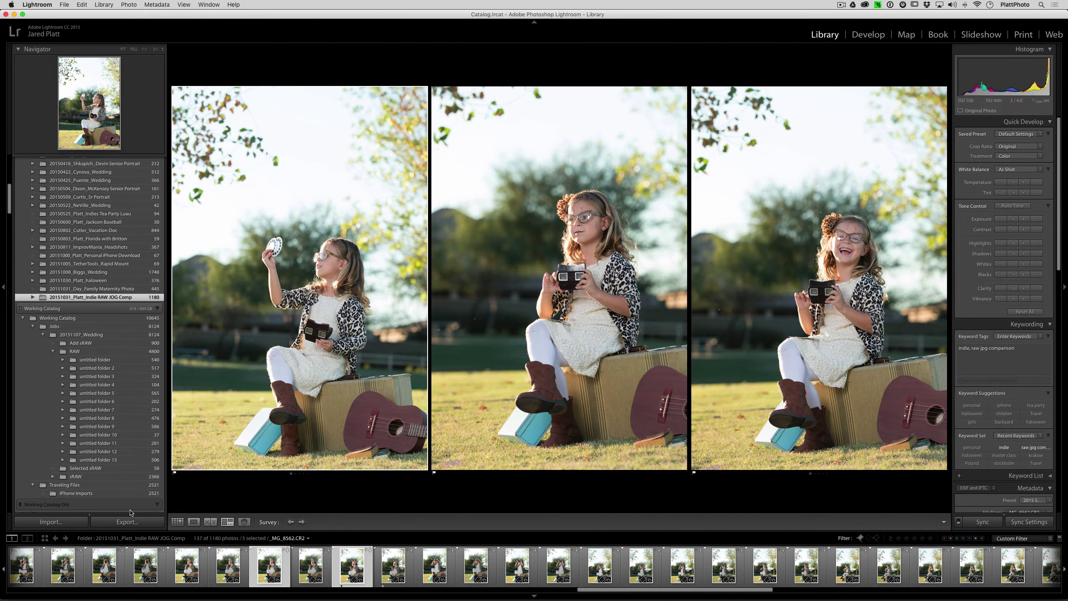
Step: Open the Export 3 Files dialog with Cmd+Shift+E and scroll down to Post-Processing
key(super+shift+e)
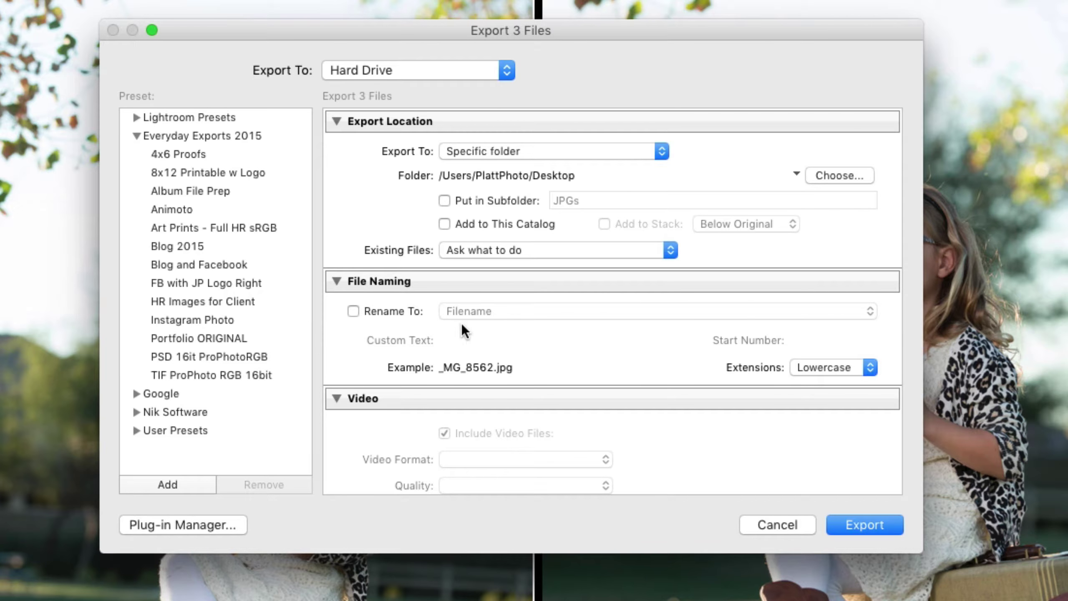
scroll(472, 314, down, 10)
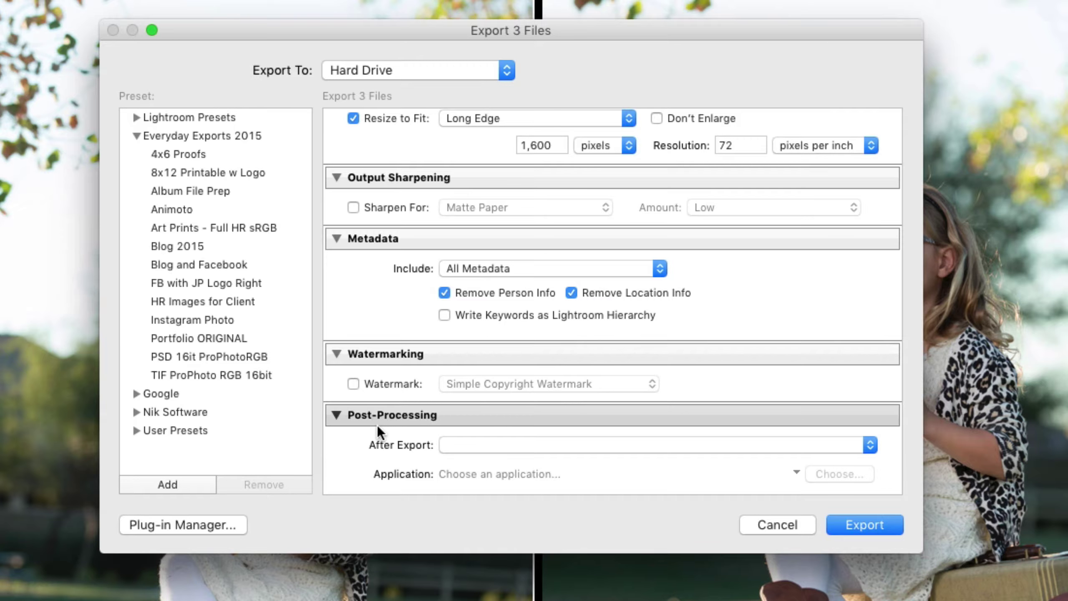
Step: Open the After Export menu and choose to open exports in another application
click(480, 443)
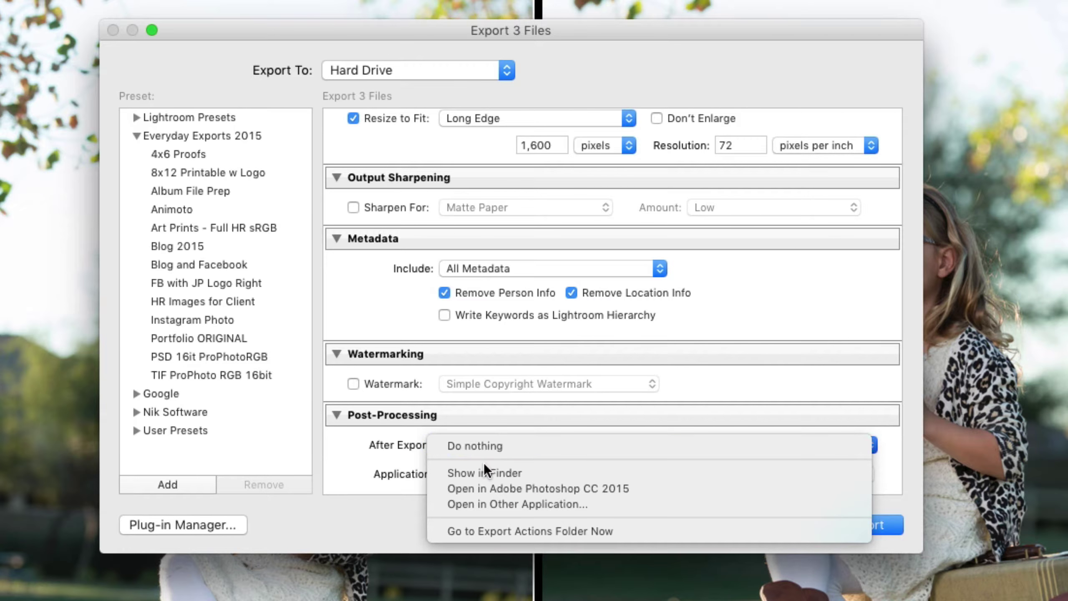
click(484, 507)
Step: Go to the empty Export Actions folder in Finder and move its window down-left
click(497, 533)
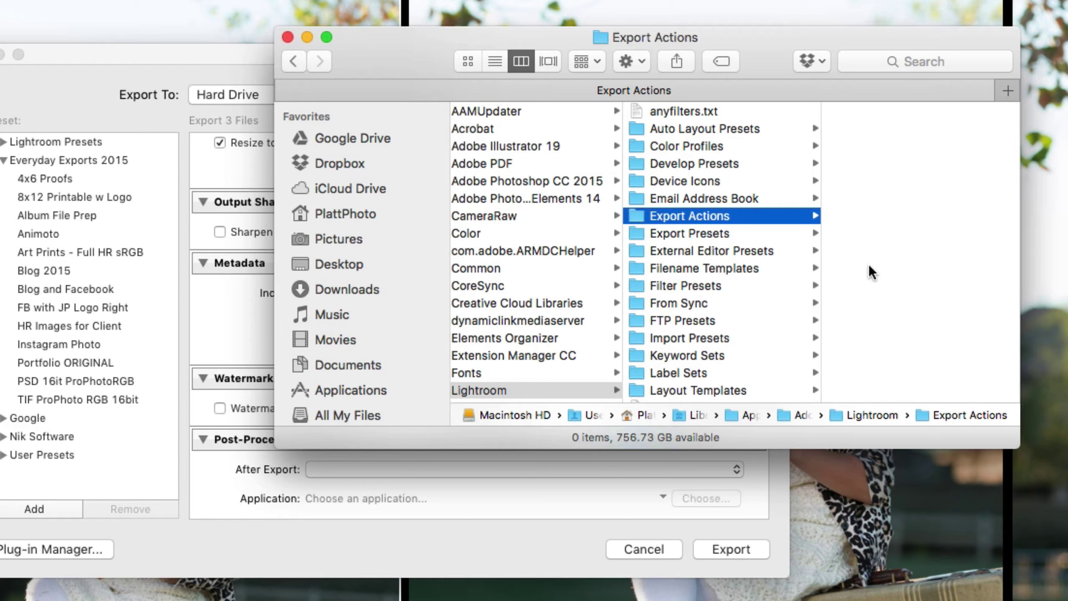
scroll(684, 217, down, 5)
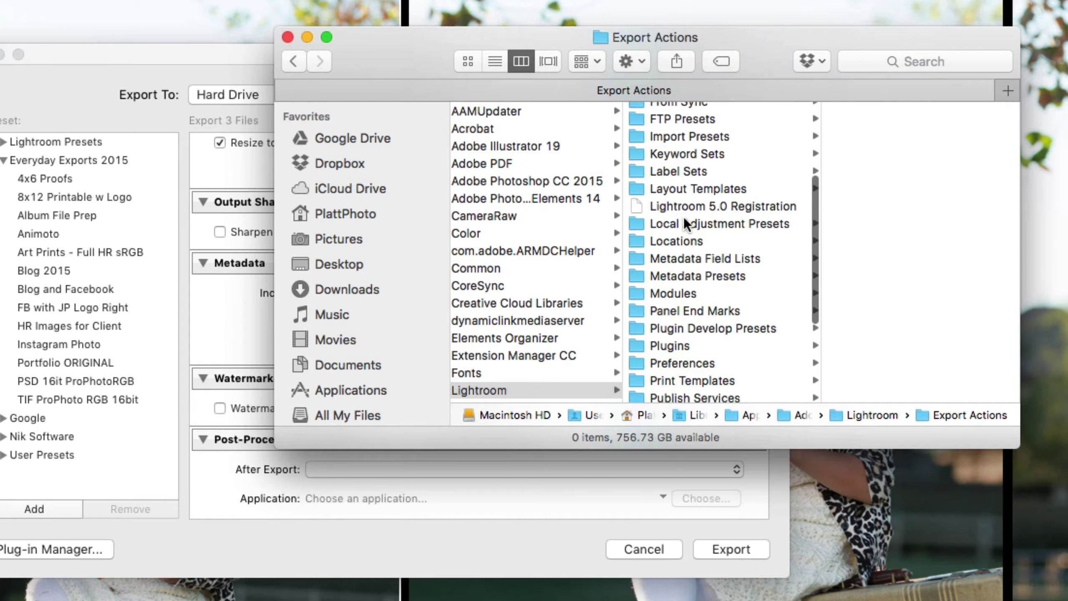
scroll(684, 217, up, 5)
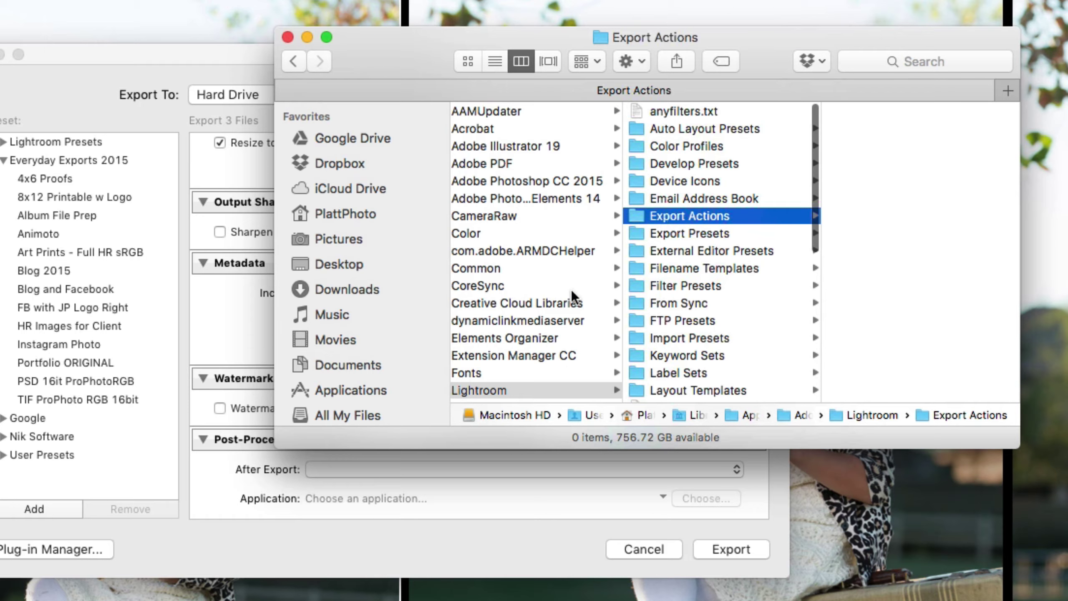
scroll(571, 290, down, 3)
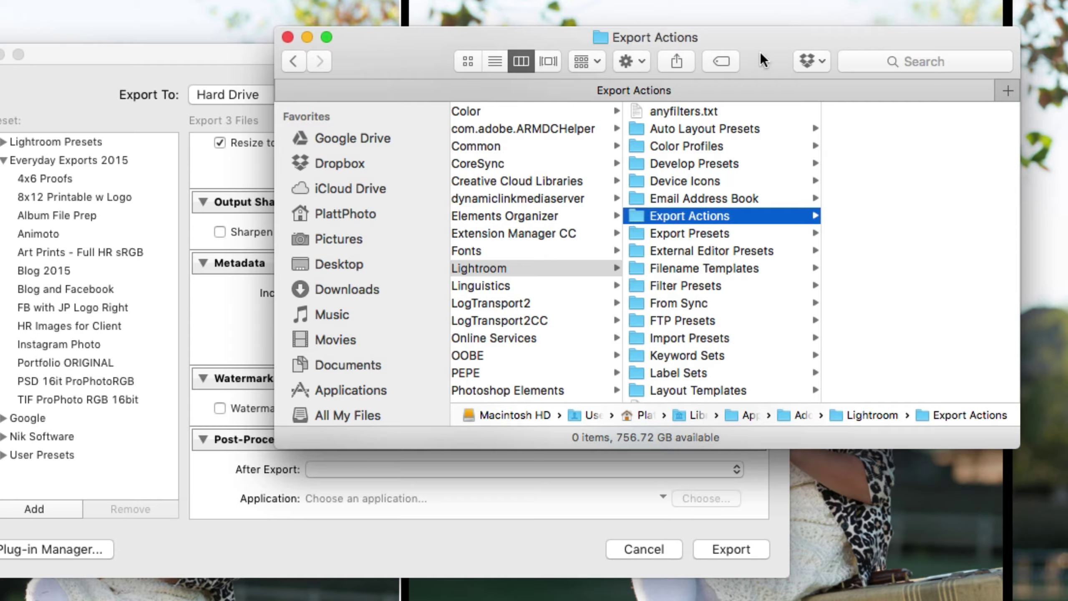
drag(761, 52, 563, 115)
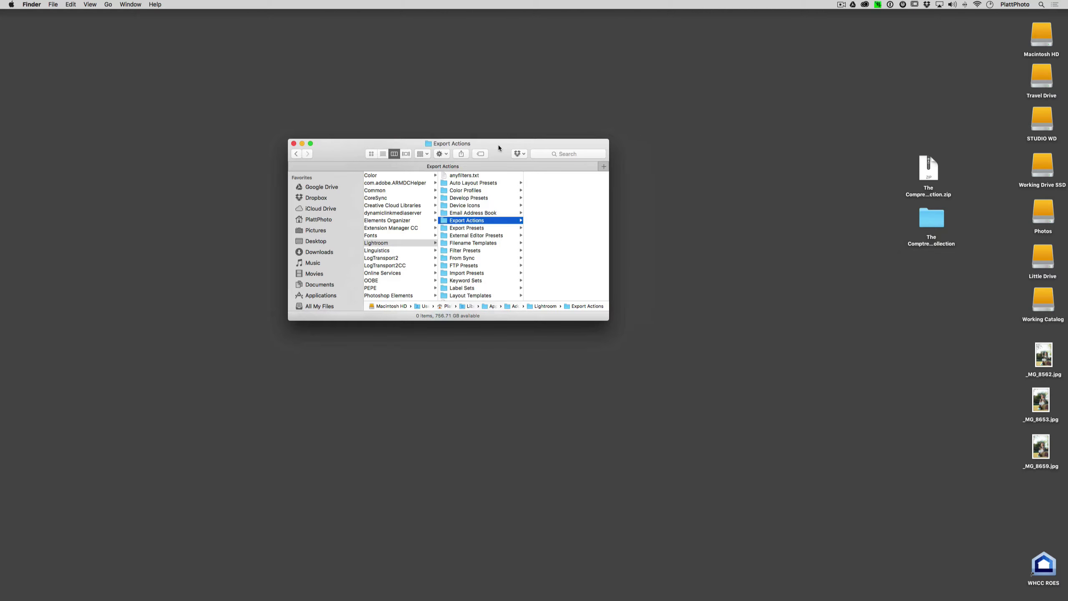
Step: Move the Export Actions window up-left and reveal Mail in Applications from the Dock
drag(492, 144, 440, 115)
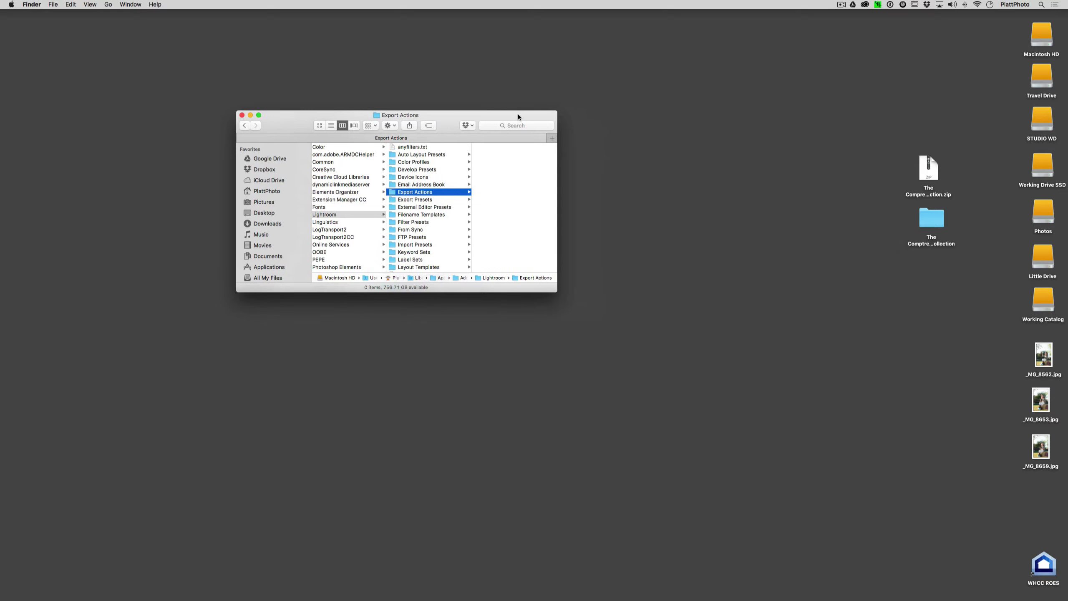
drag(531, 115, 488, 43)
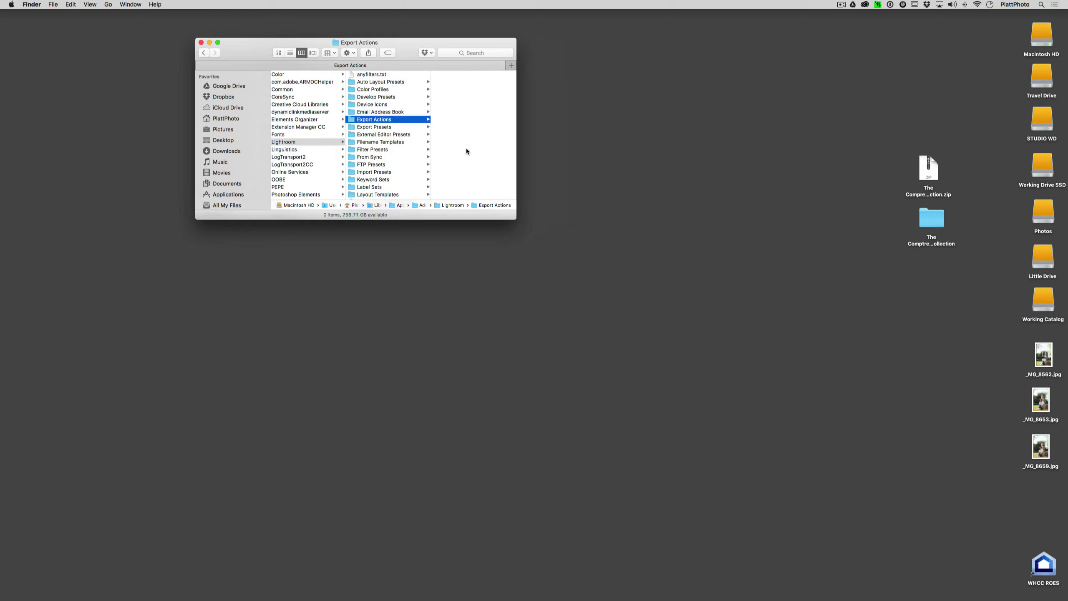
mouse_move(342, 574)
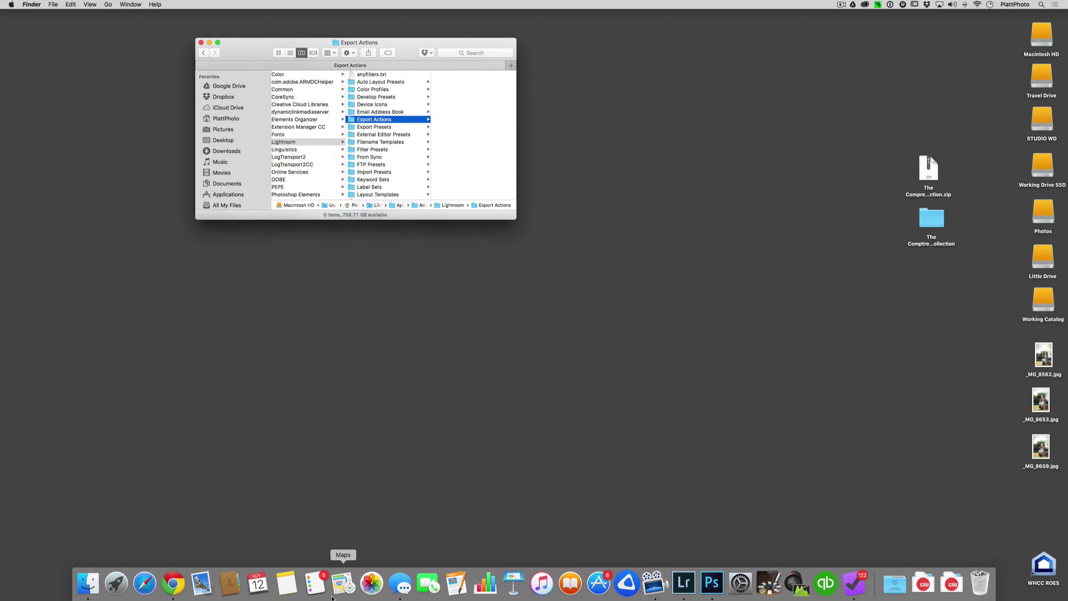
right_click(201, 585)
mouse_move(214, 532)
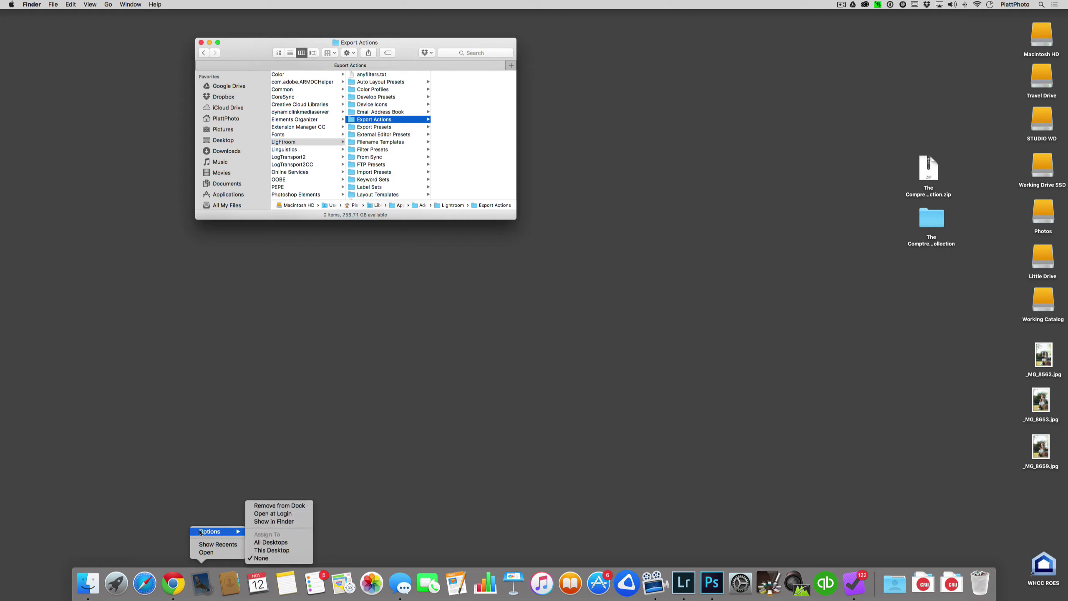
click(280, 521)
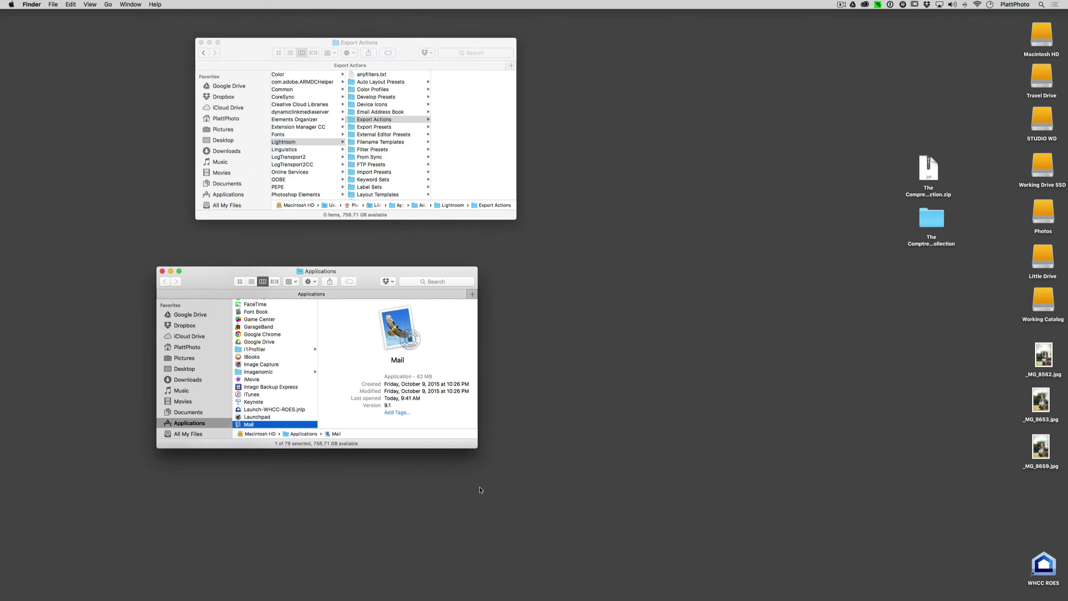
Step: Make an alias of Mail, drag it into Export Actions, and close the Applications window
right_click(249, 424)
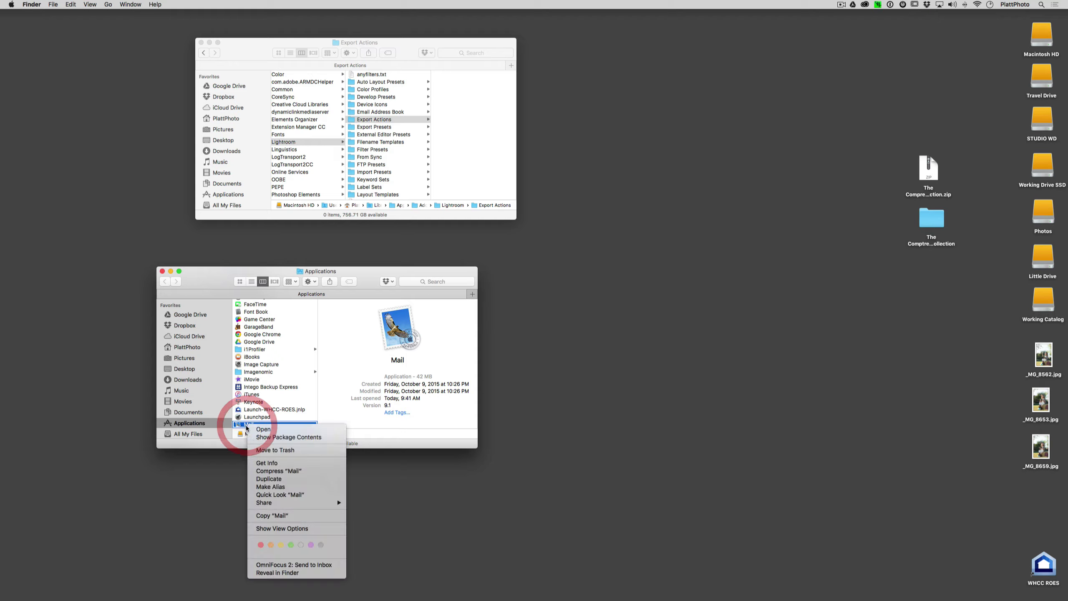
click(270, 487)
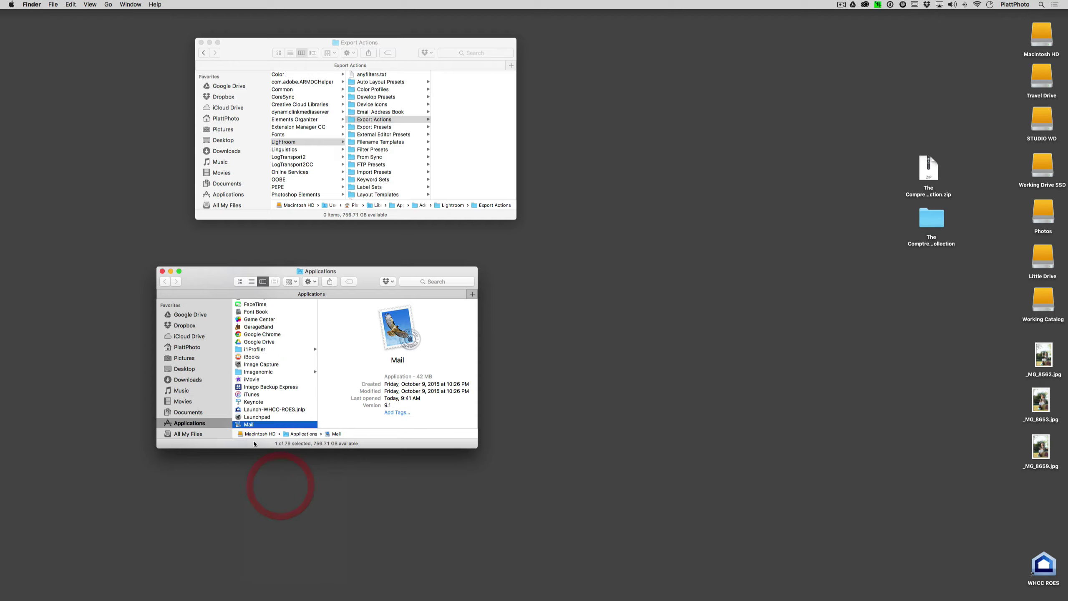
scroll(242, 404, down, 3)
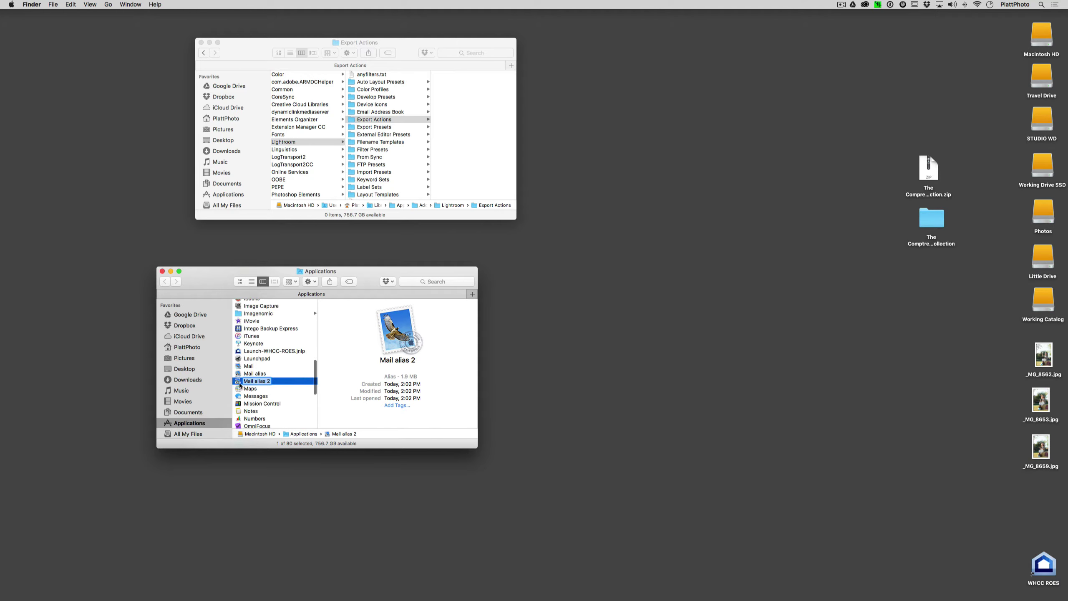
click(239, 382)
drag(239, 383, 501, 148)
click(162, 271)
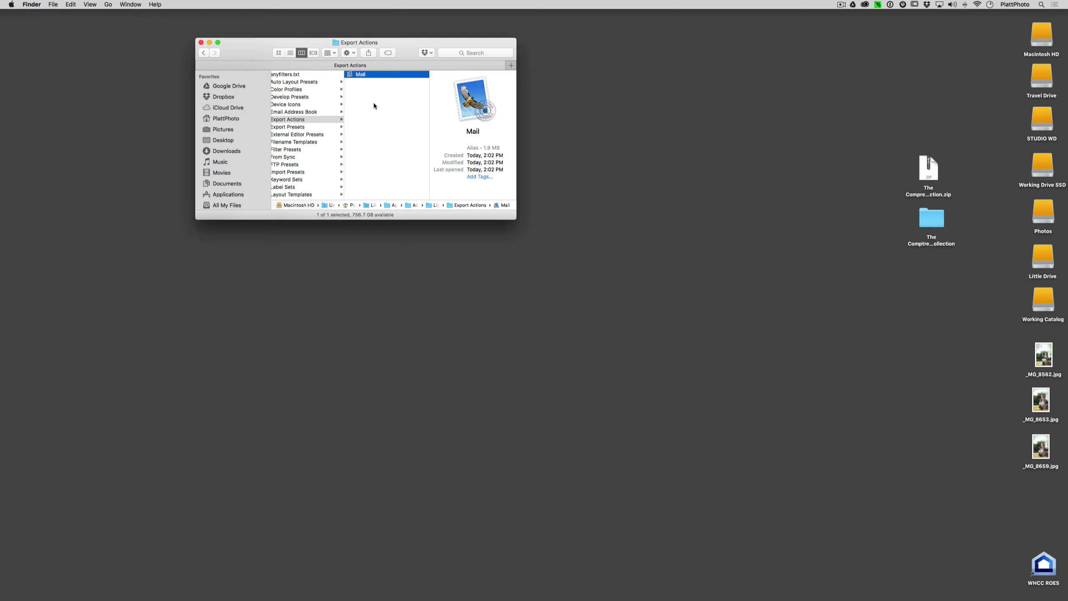
Step: Back in Lightroom, reopen the Export dialog and set After Export to Mail
key(super+Tab)
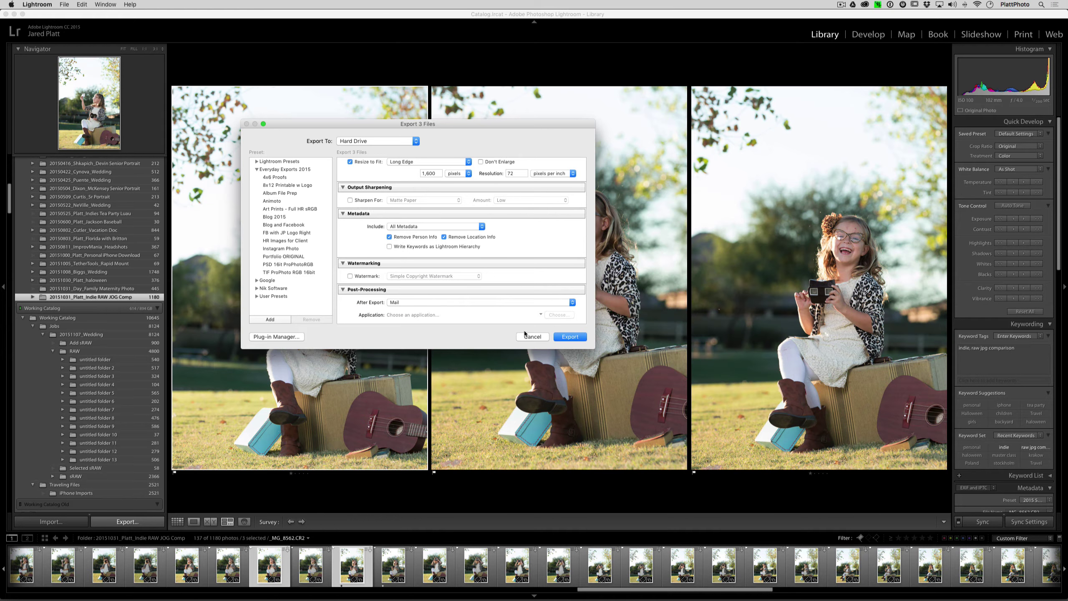
click(525, 335)
click(120, 522)
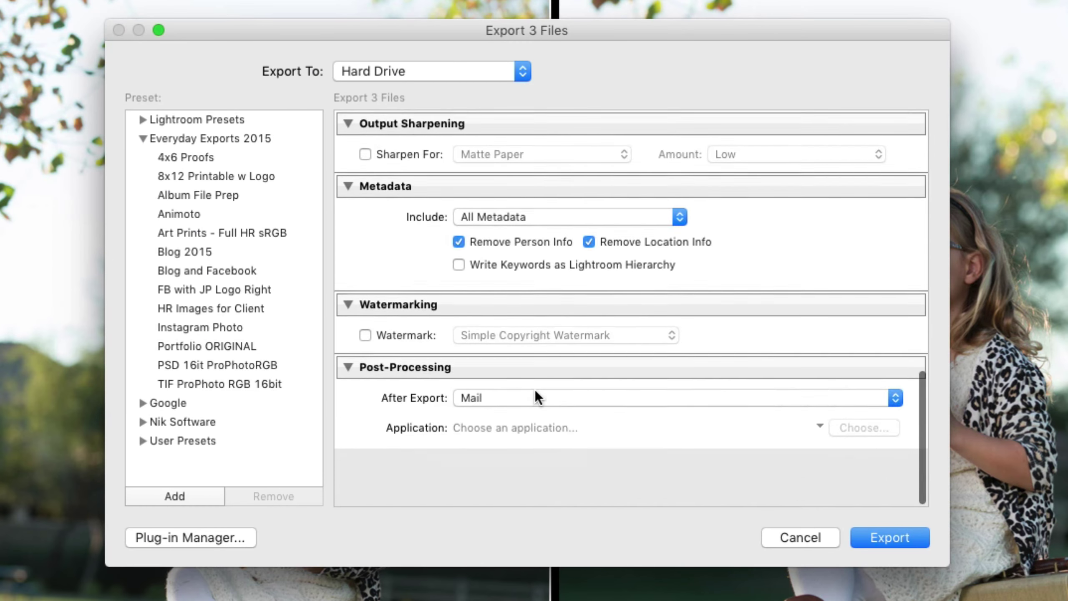
scroll(535, 389, up, 3)
click(500, 452)
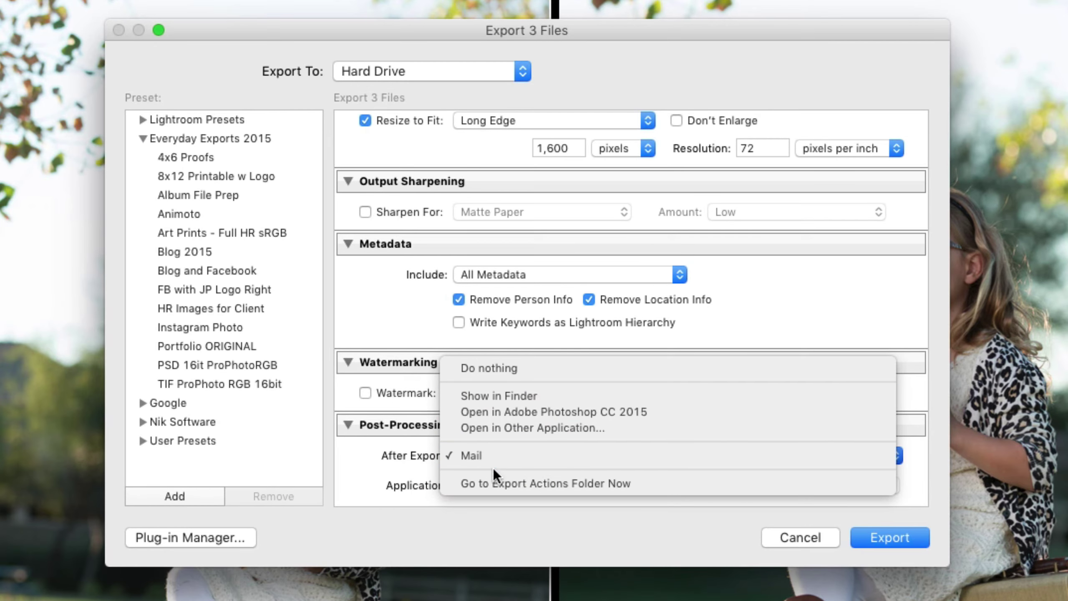
click(463, 455)
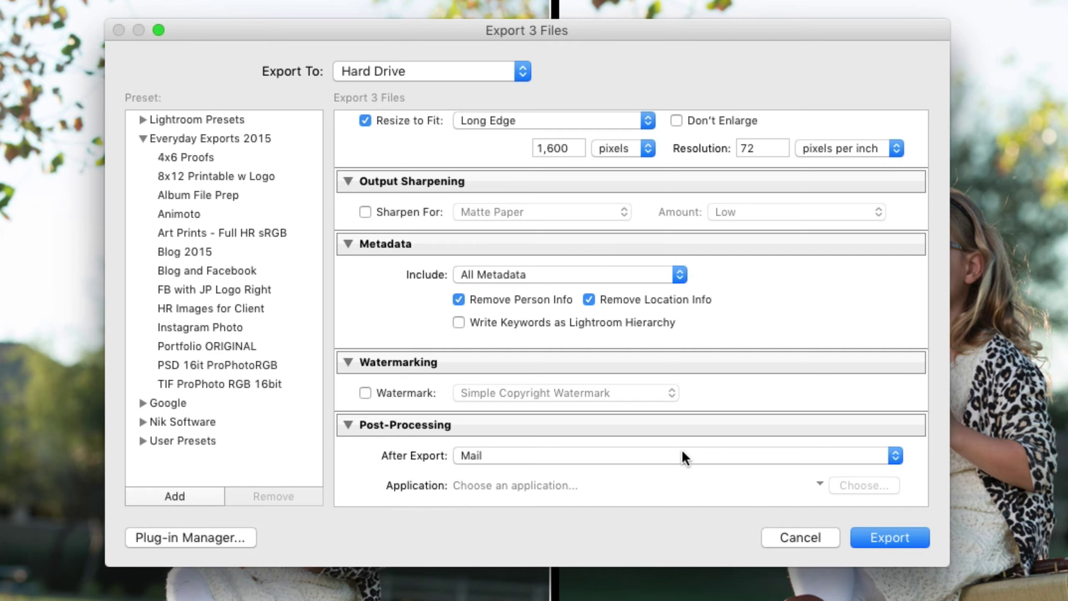
Step: Jump to the Export Actions folder, hide Lightroom with Cmd+H, and close the duplicate Finder window
click(614, 448)
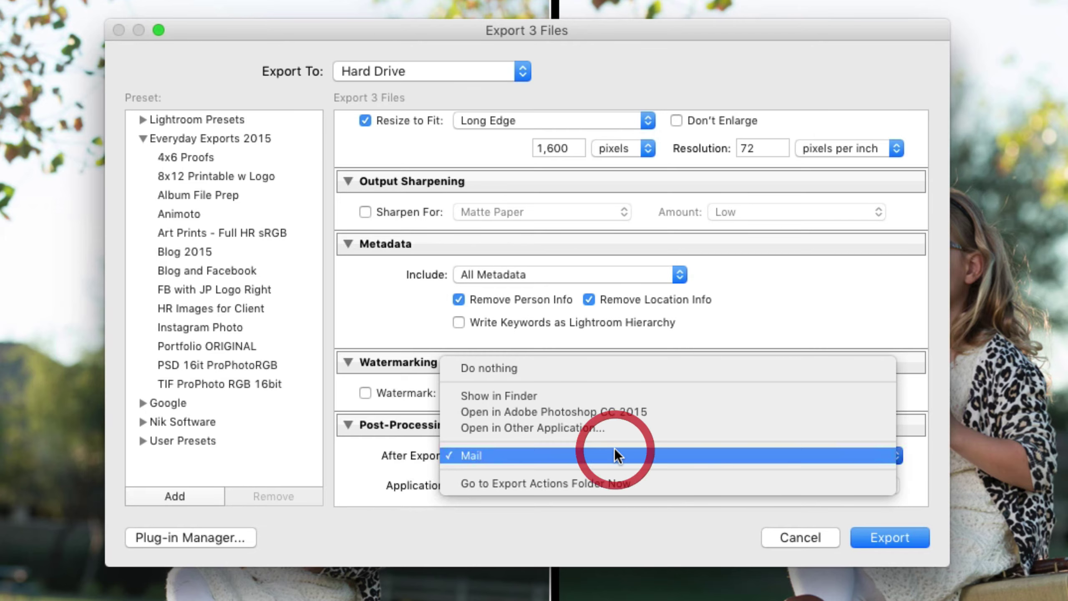
click(596, 485)
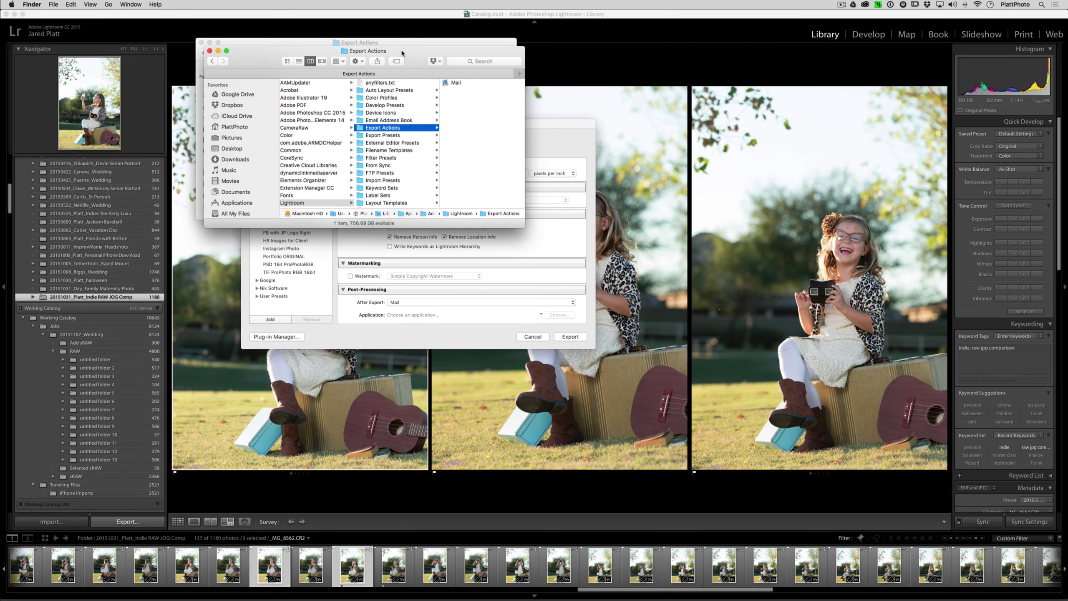
click(557, 57)
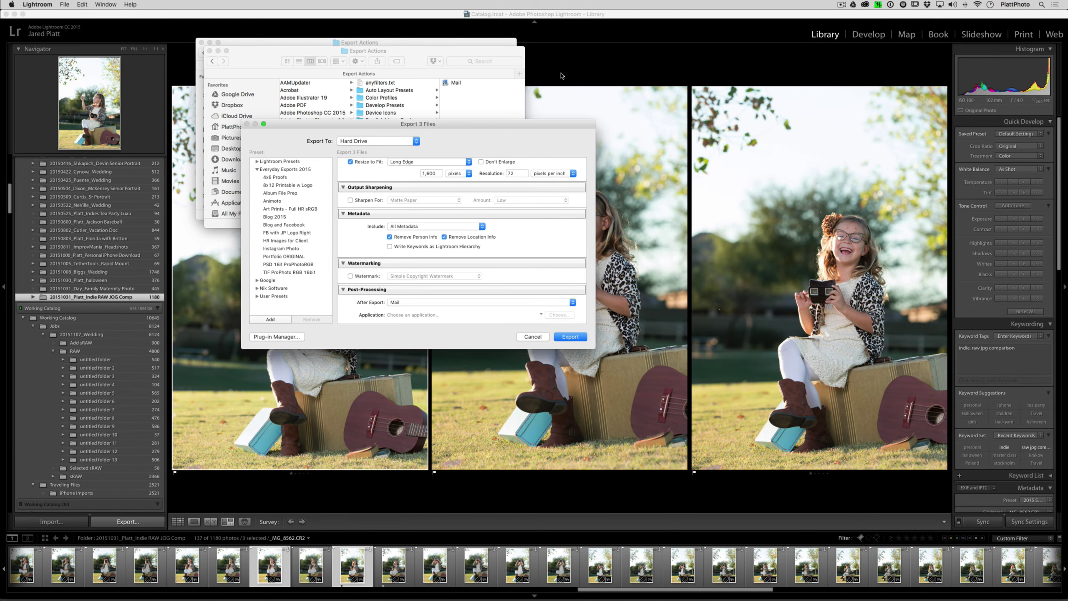
key(super+h)
drag(405, 51, 422, 52)
click(202, 43)
click(818, 232)
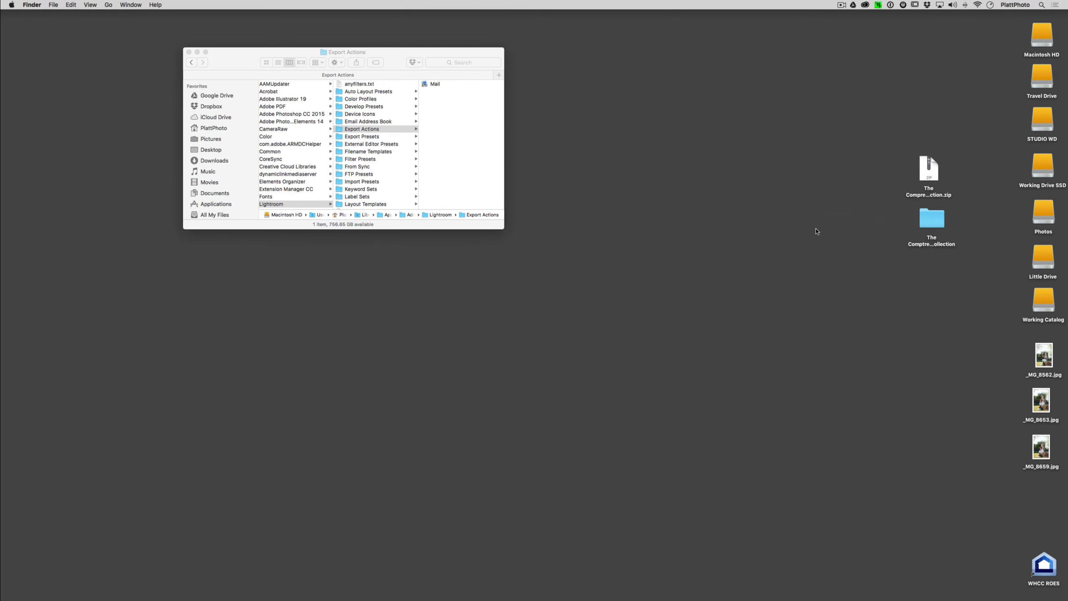
click(924, 178)
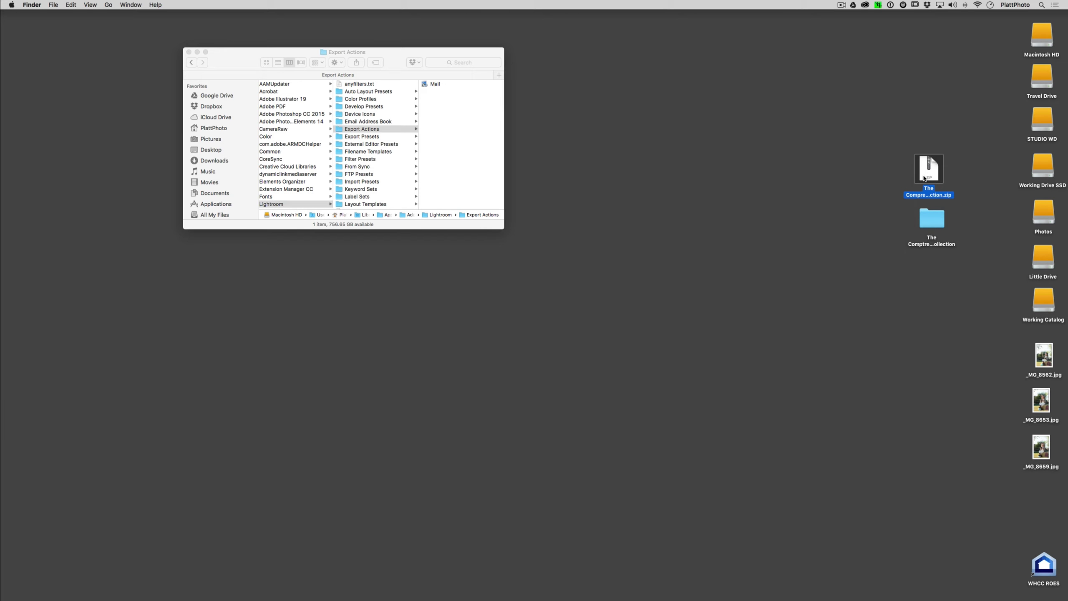
Step: Open the preset collection folder, widen the column, and enter Drag Contents into Export Actions Folder
click(938, 220)
double_click(938, 221)
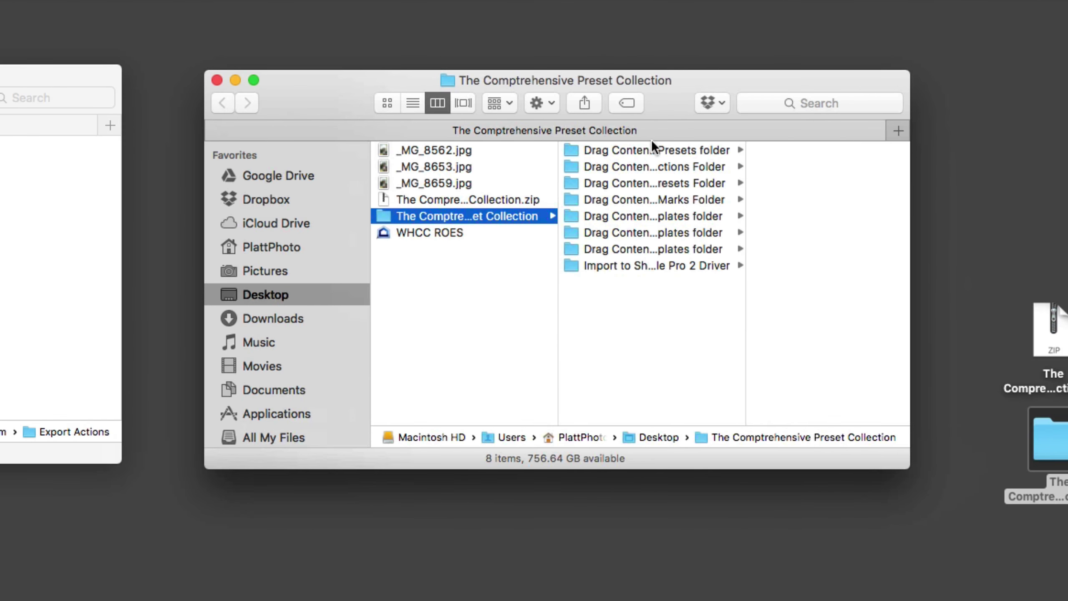
drag(746, 227, 860, 230)
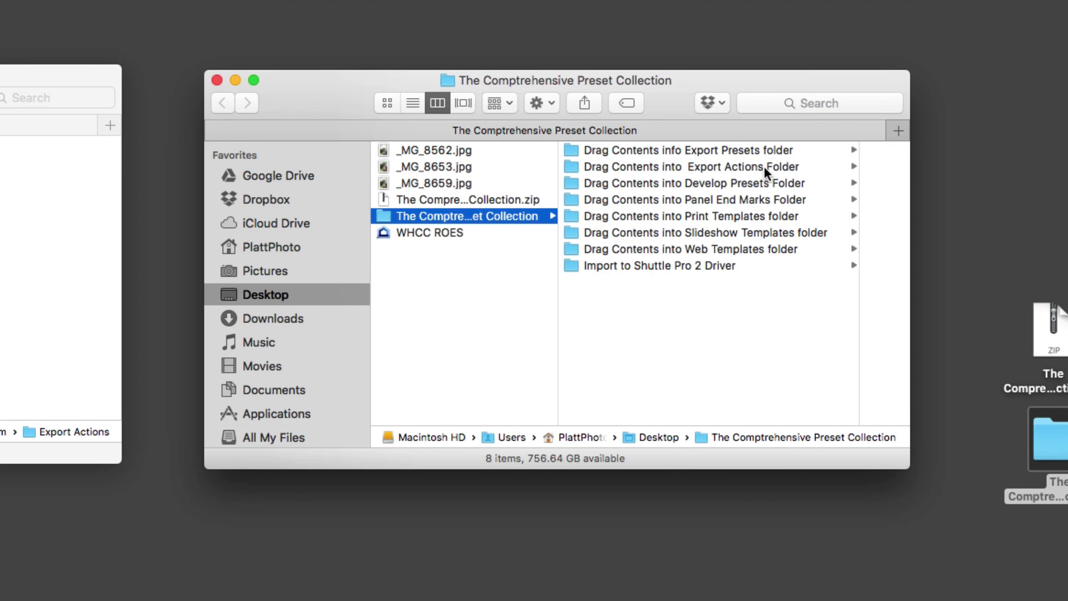
click(573, 166)
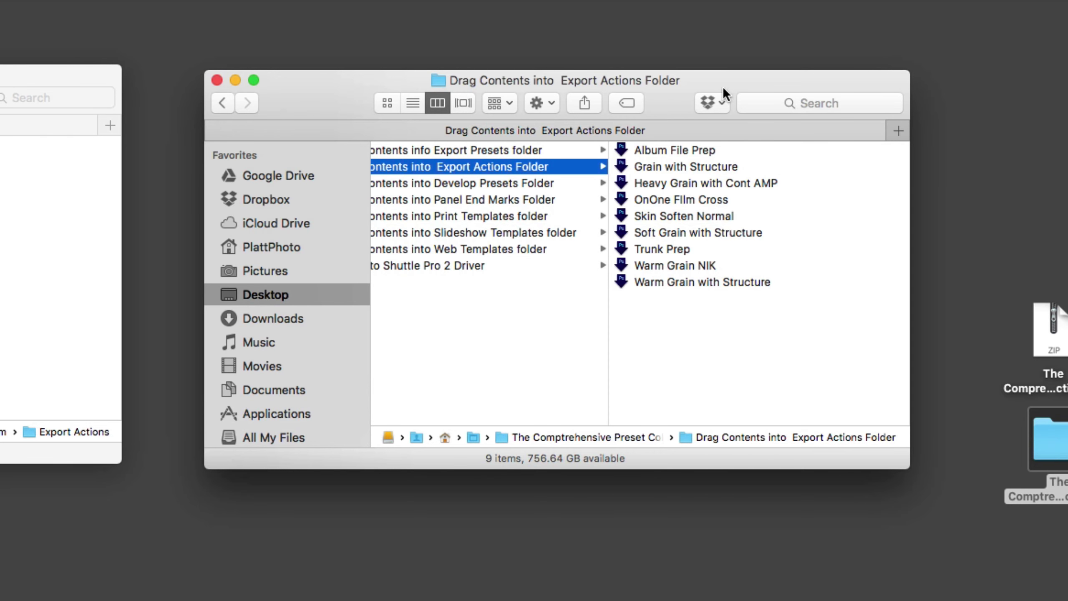
click(620, 148)
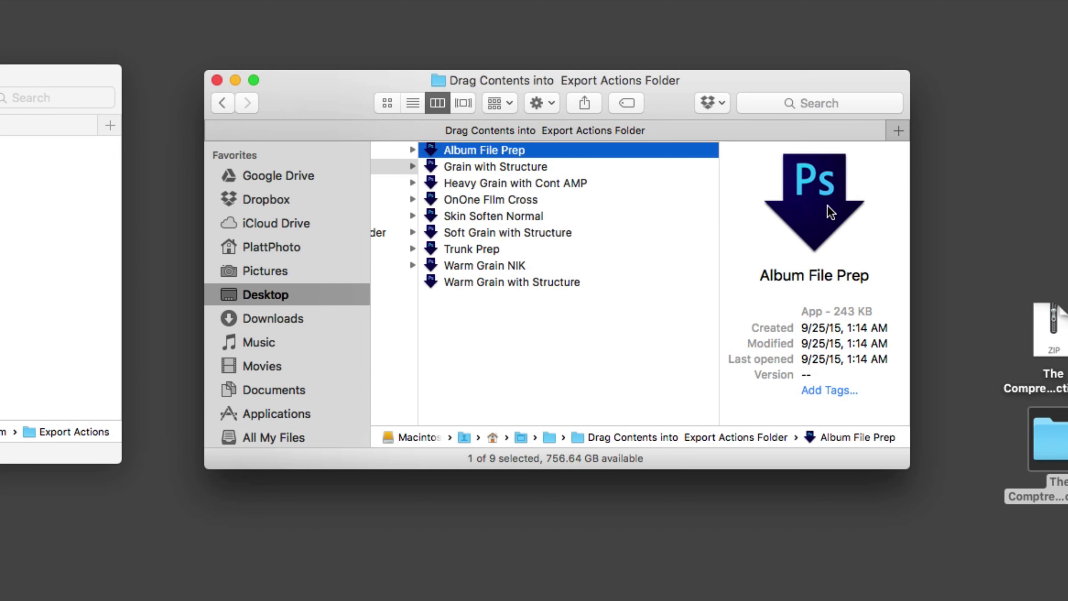
Step: Copy the nine Photoshop droplets and paste them into the Export Actions folder beside Mail
drag(532, 327, 637, 141)
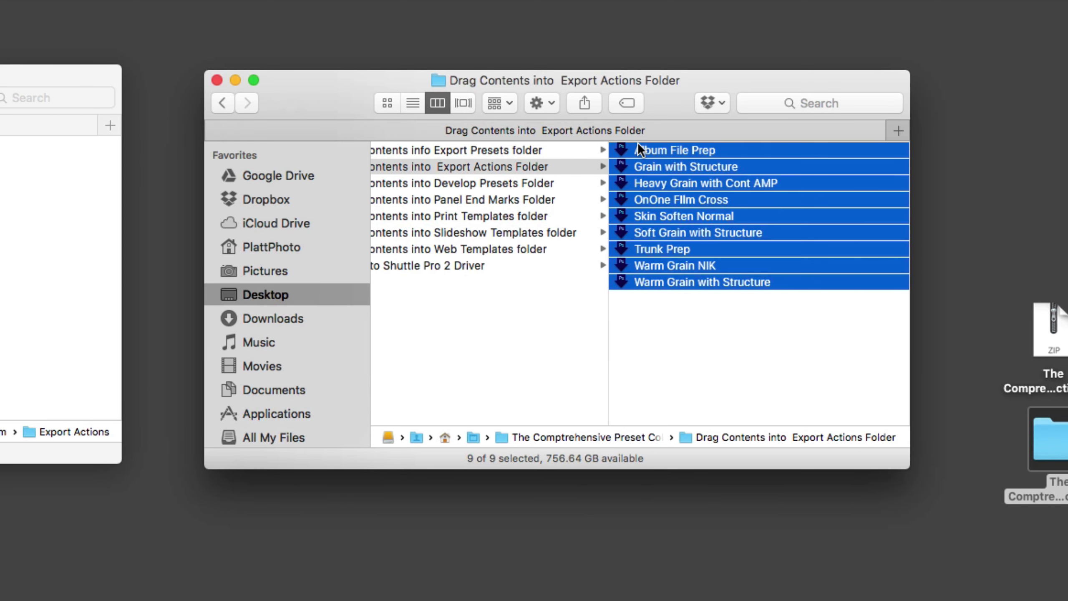
right_click(649, 211)
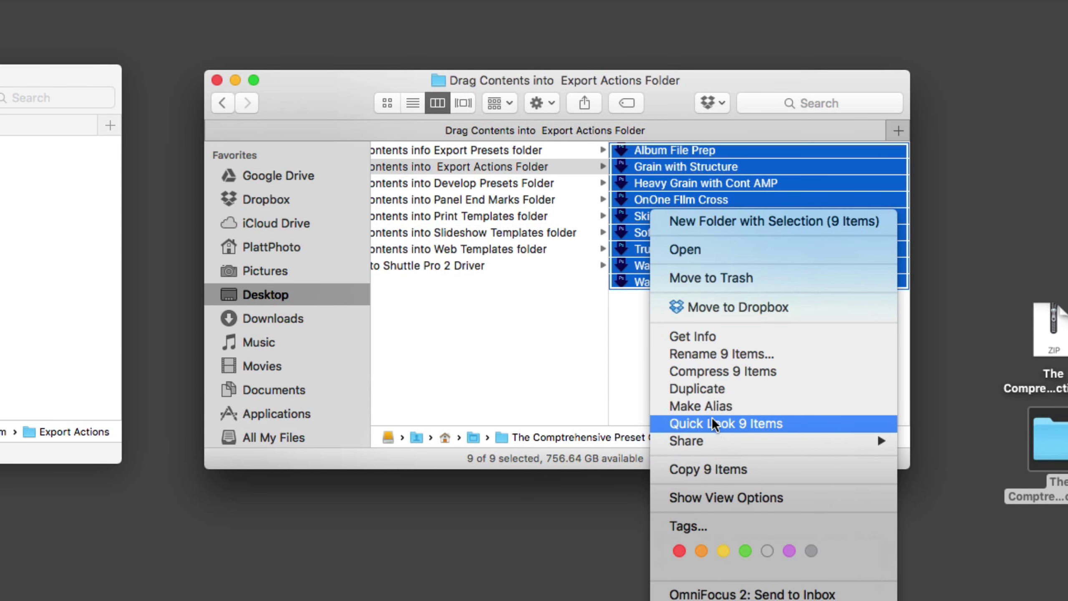
click(714, 470)
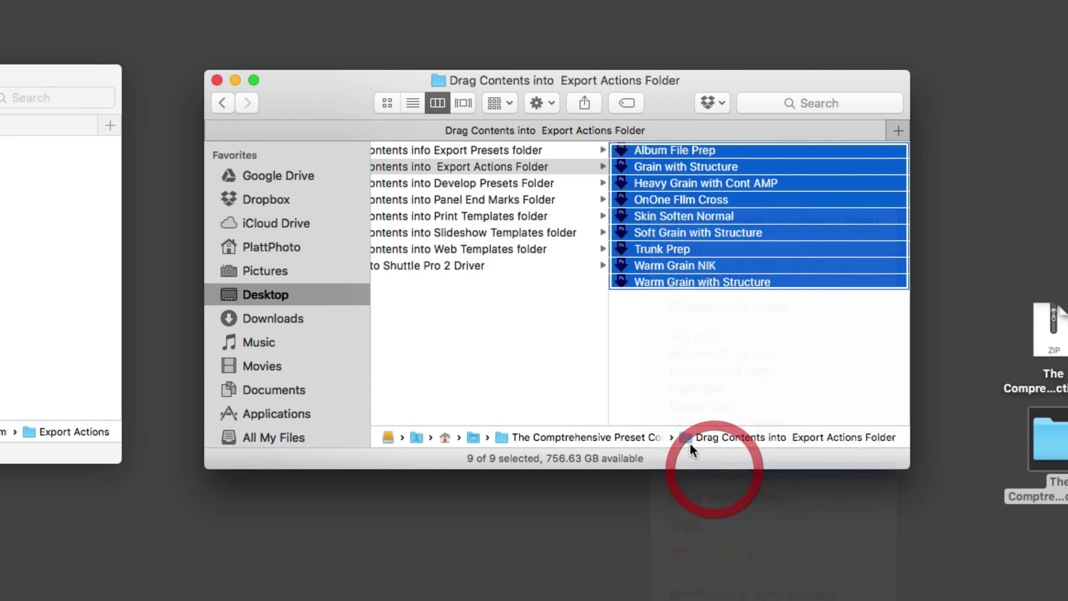
click(719, 230)
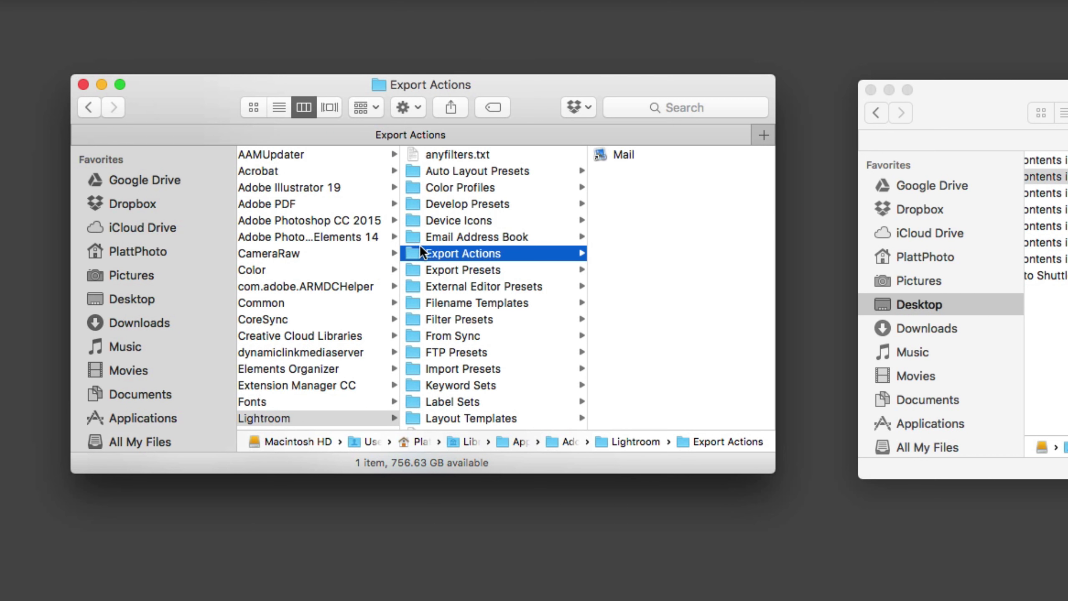
right_click(649, 262)
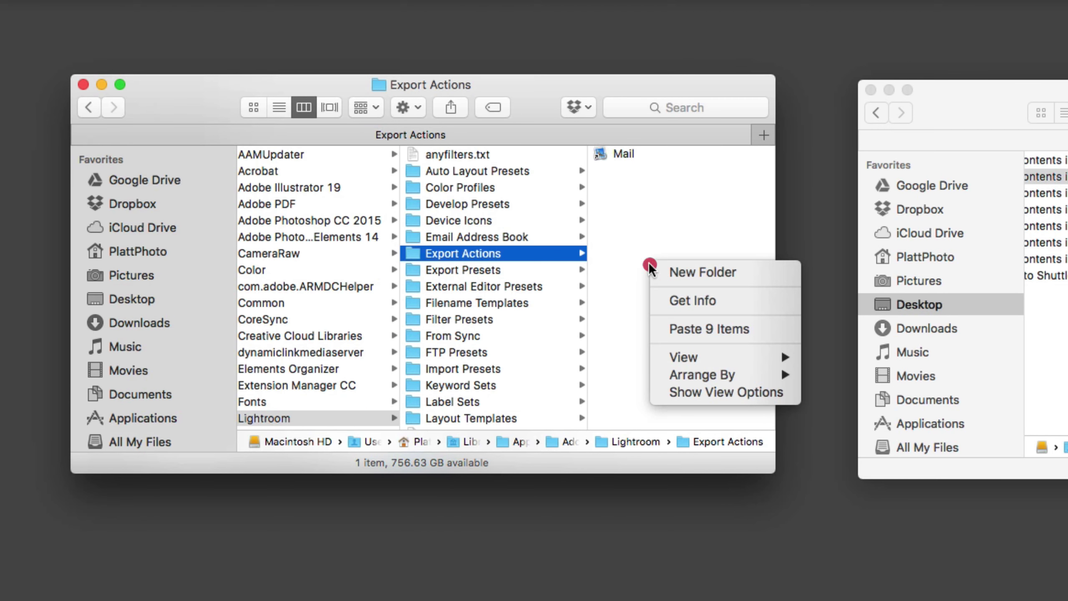
click(689, 328)
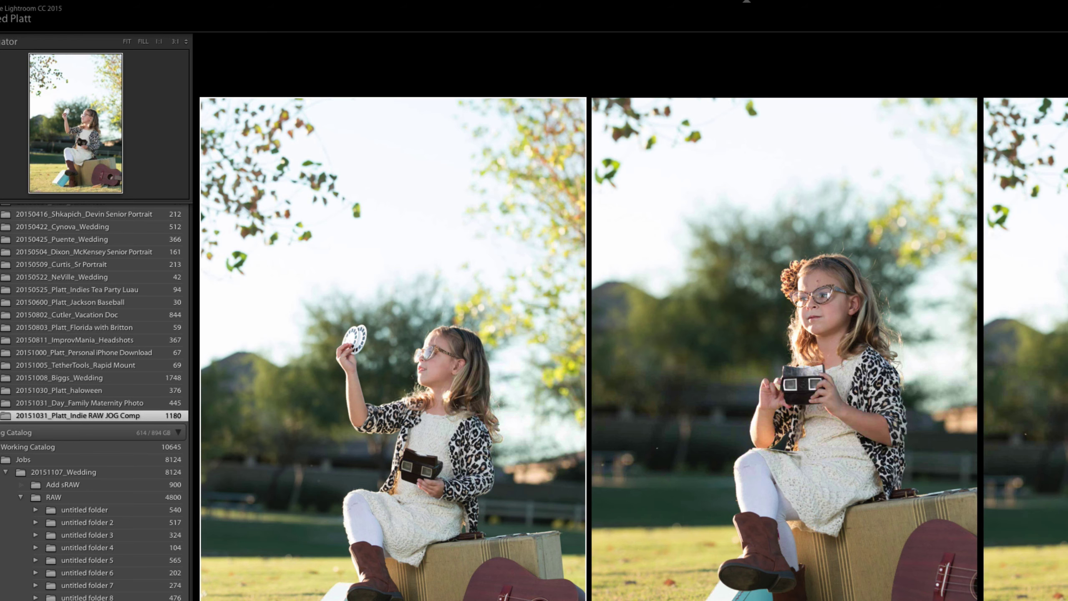
Step: Reopen Export with Cmd+Shift+E and open the After Export list showing Mail and nine droplets
key(super+shift+e)
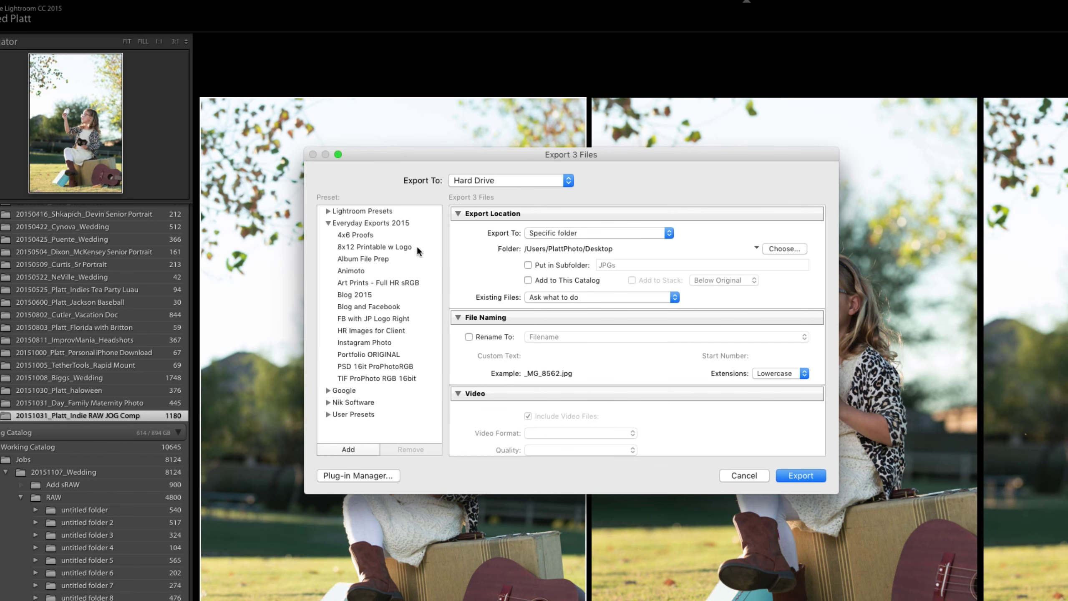
scroll(583, 357, down, 10)
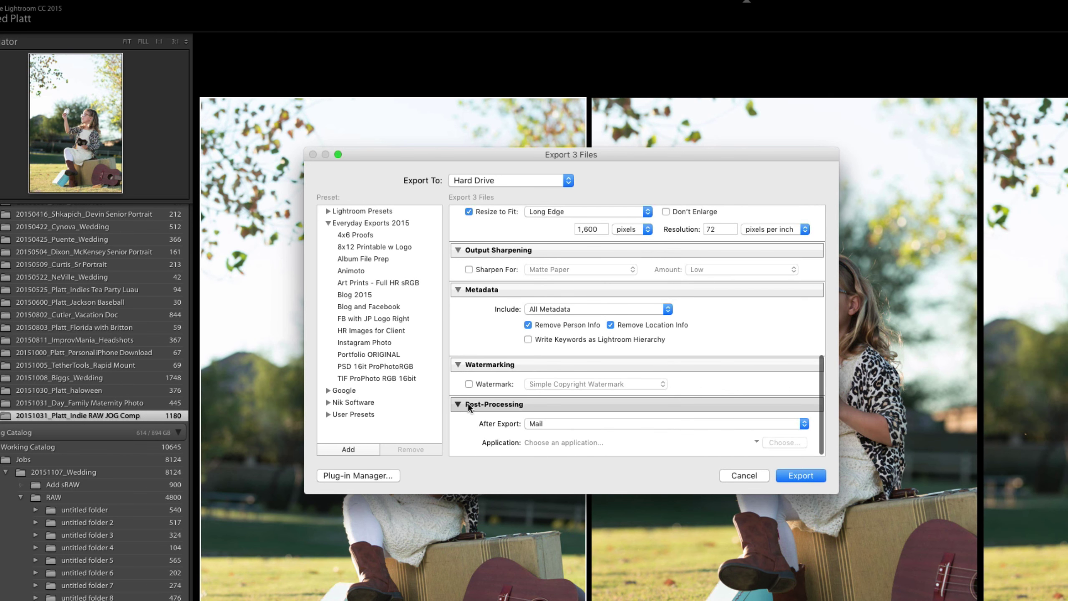
click(565, 423)
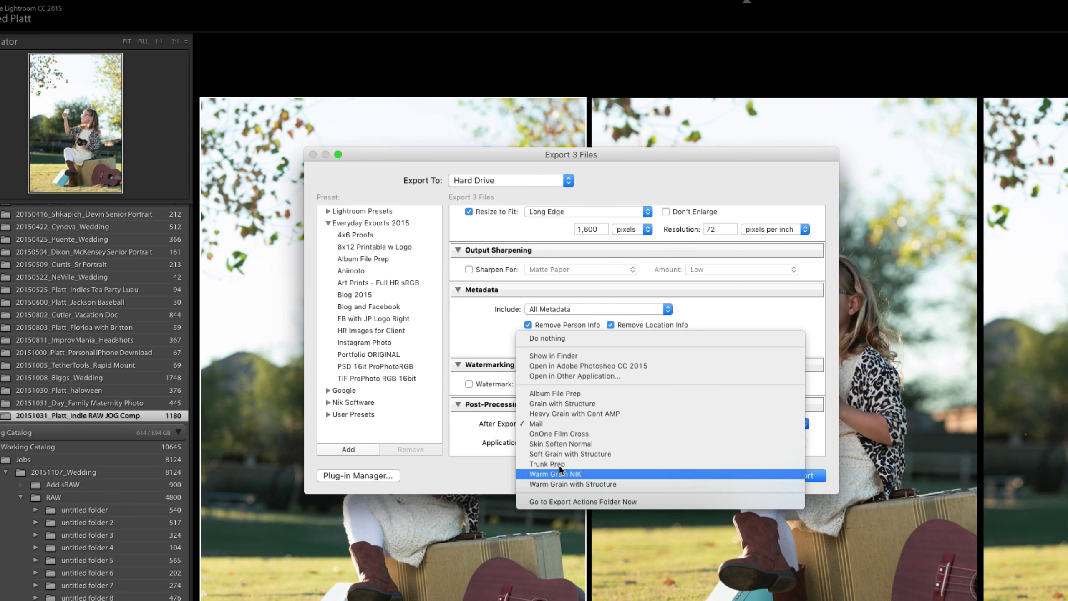